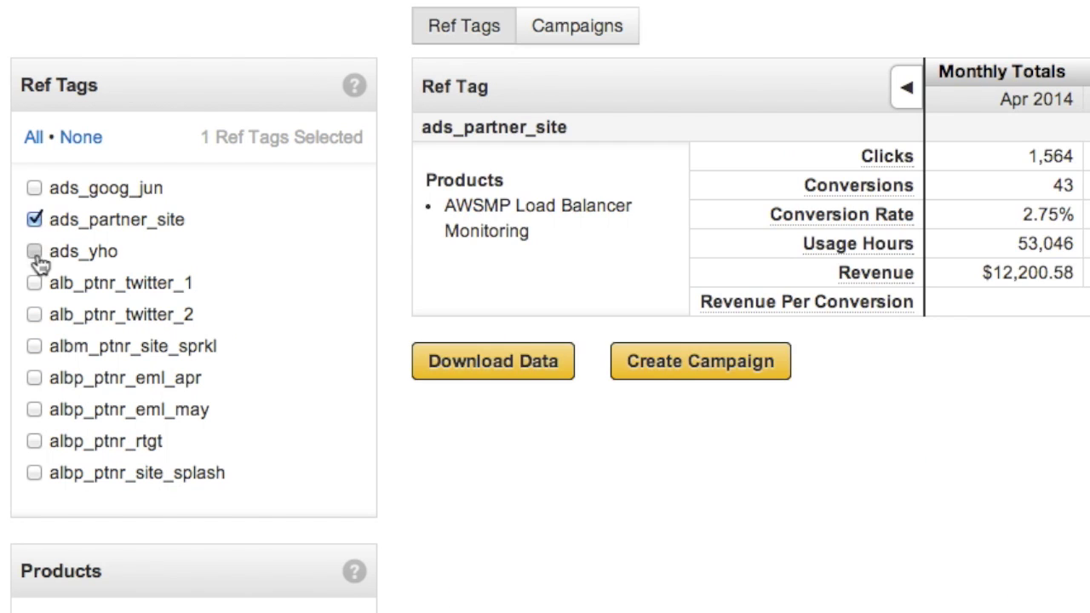
Add the ads_yho ref tag and show Monthly Totals, shifted back to include January
left_click(37, 249)
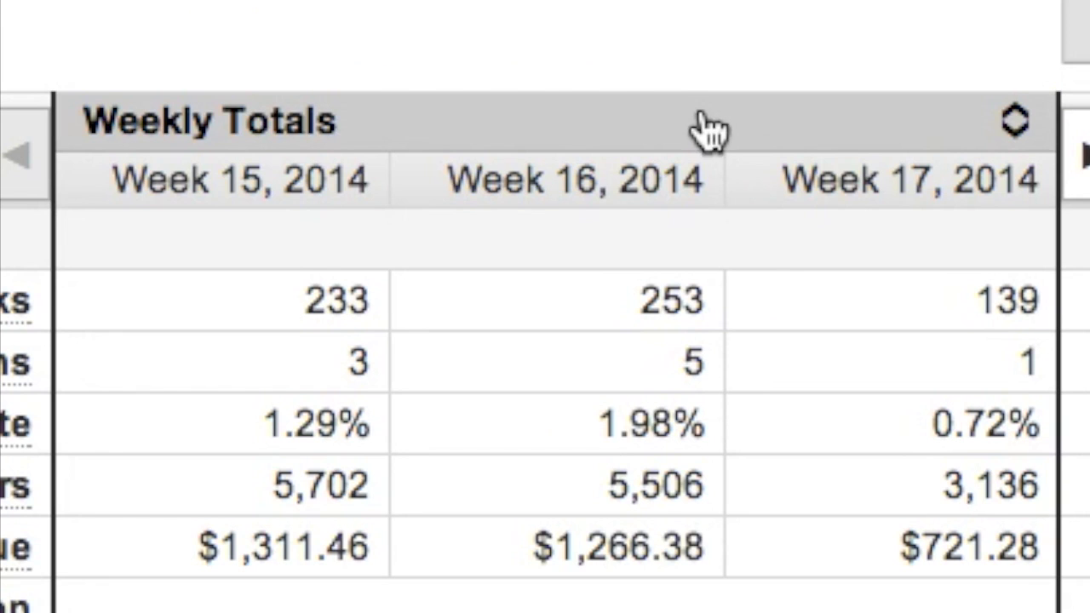
left_click(707, 127)
left_click(706, 170)
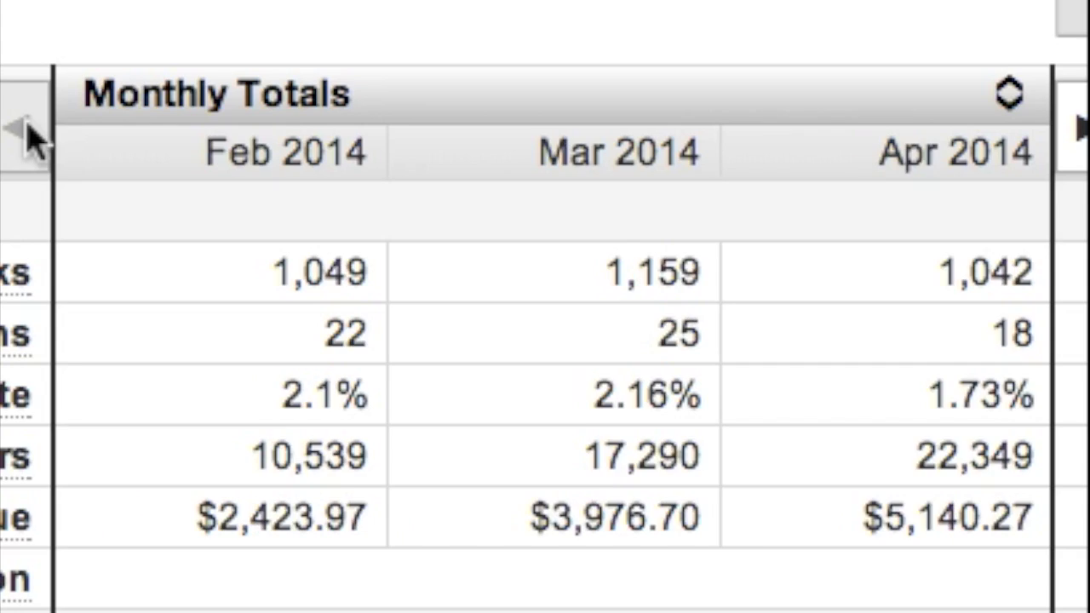
left_click(27, 128)
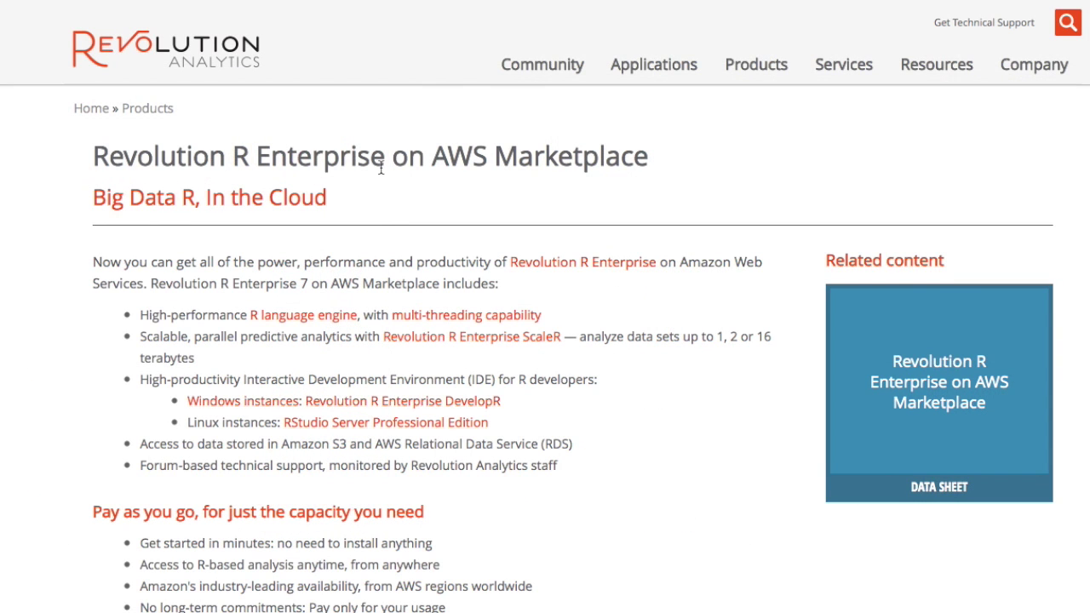
Open the 14 DAY FREE TRIAL product listing from the pricing section
scroll(381, 170, "down", 3)
scroll(380, 170, "down", 2)
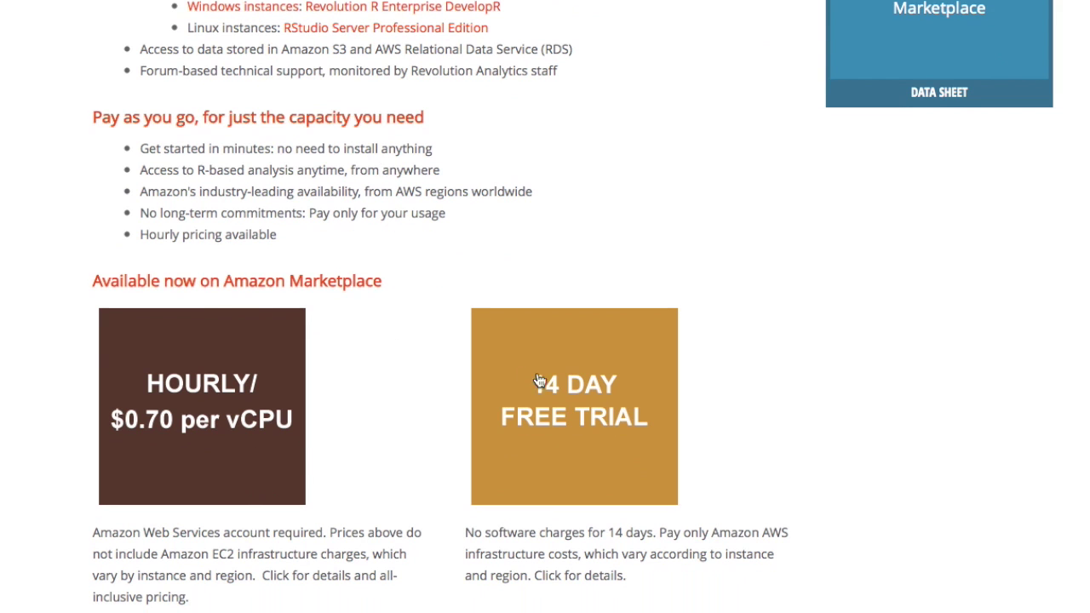
left_click(556, 400)
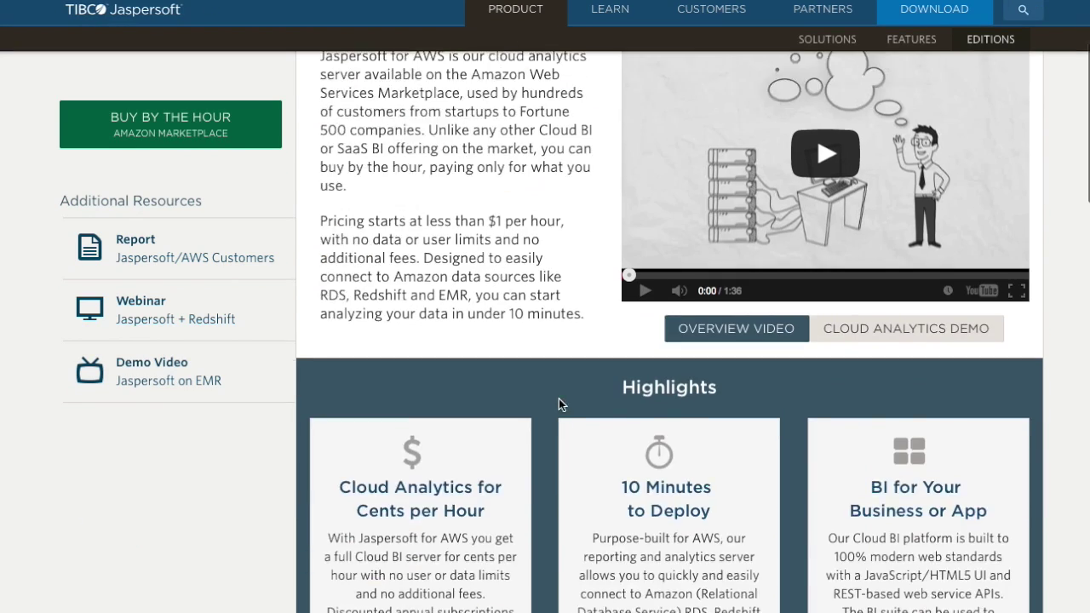
Go to the end of the Jaspersoft editions comparison table and choose BUY BY THE HOUR
scroll(559, 398, "down", 6)
scroll(558, 398, "down", 8)
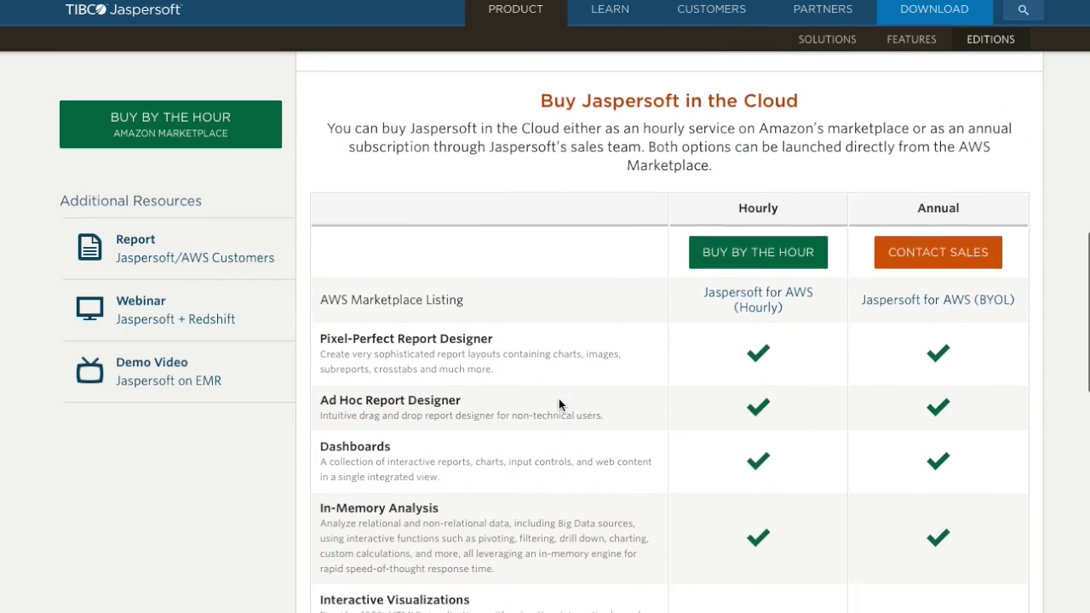
scroll(559, 398, "down", 6)
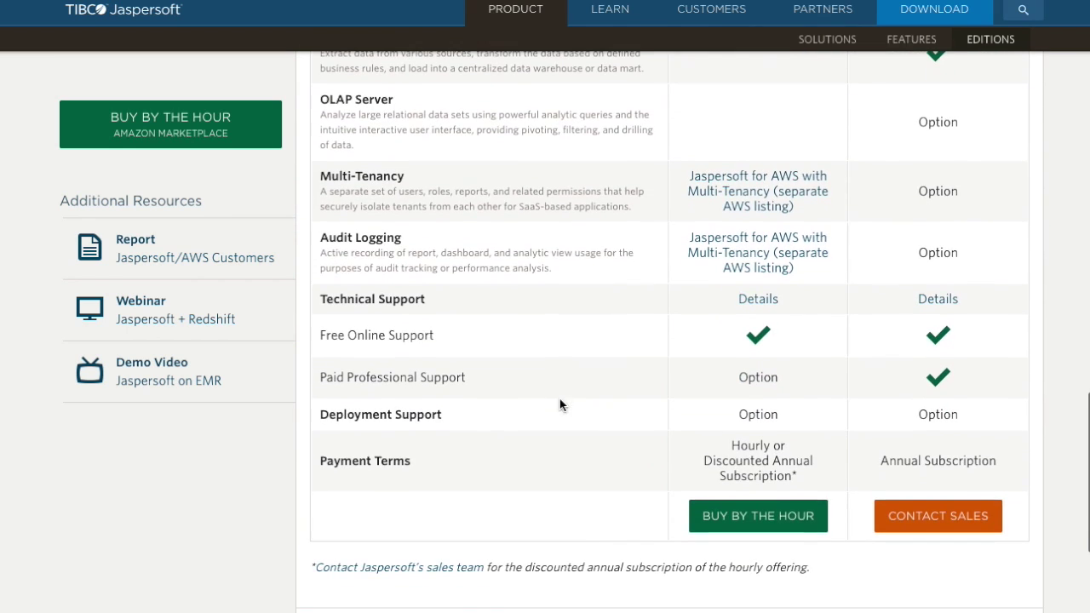
left_click(749, 516)
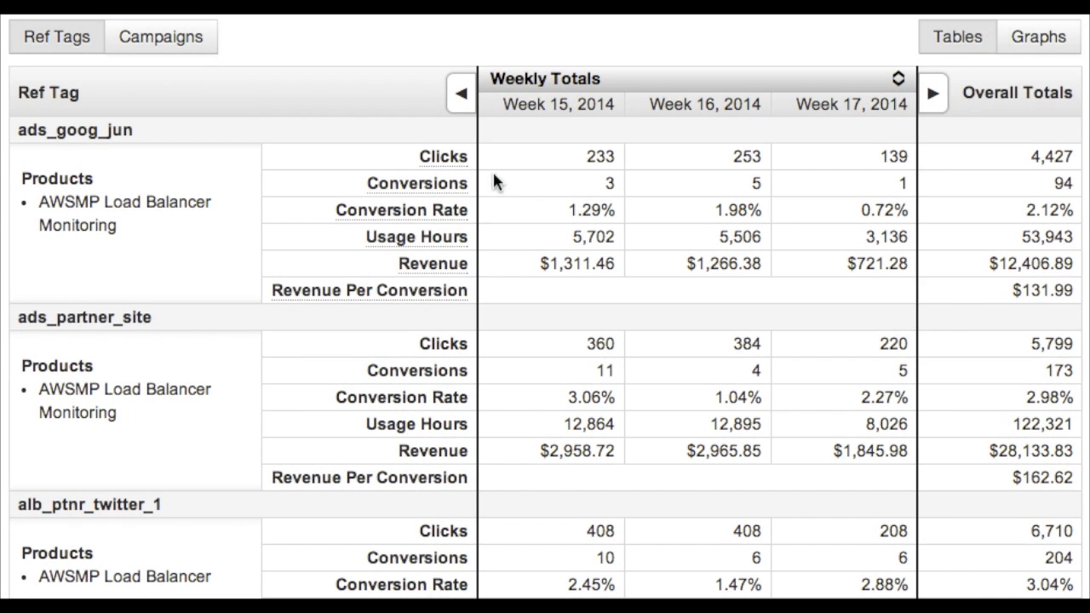
Page the weekly columns back four weeks and forward to Weeks 15–17, then choose Monthly Totals
left_click(463, 101)
left_click(463, 100)
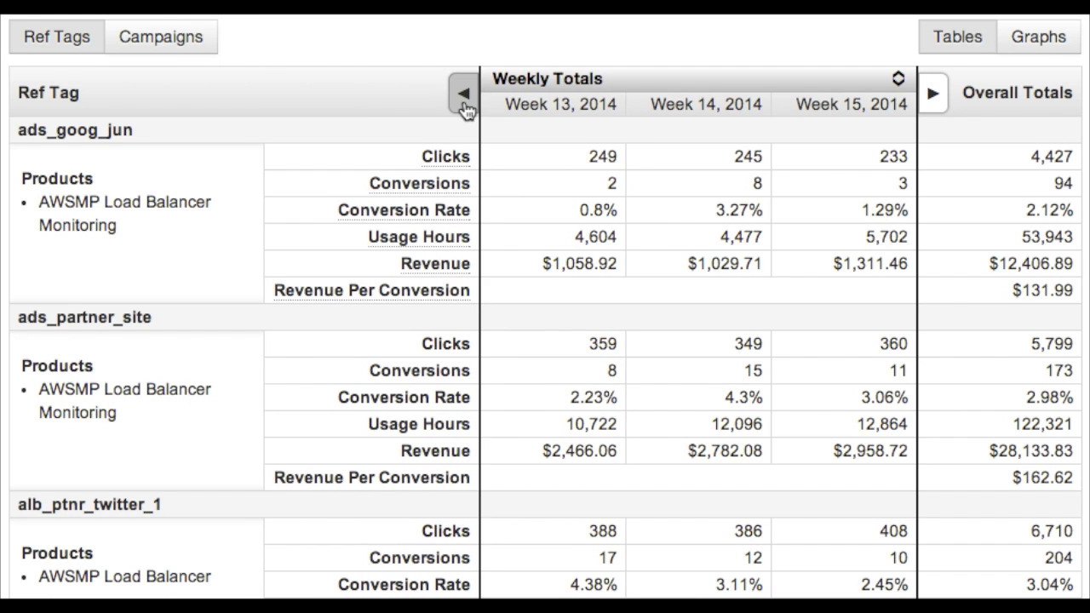
left_click(463, 100)
left_click(464, 101)
left_click(935, 101)
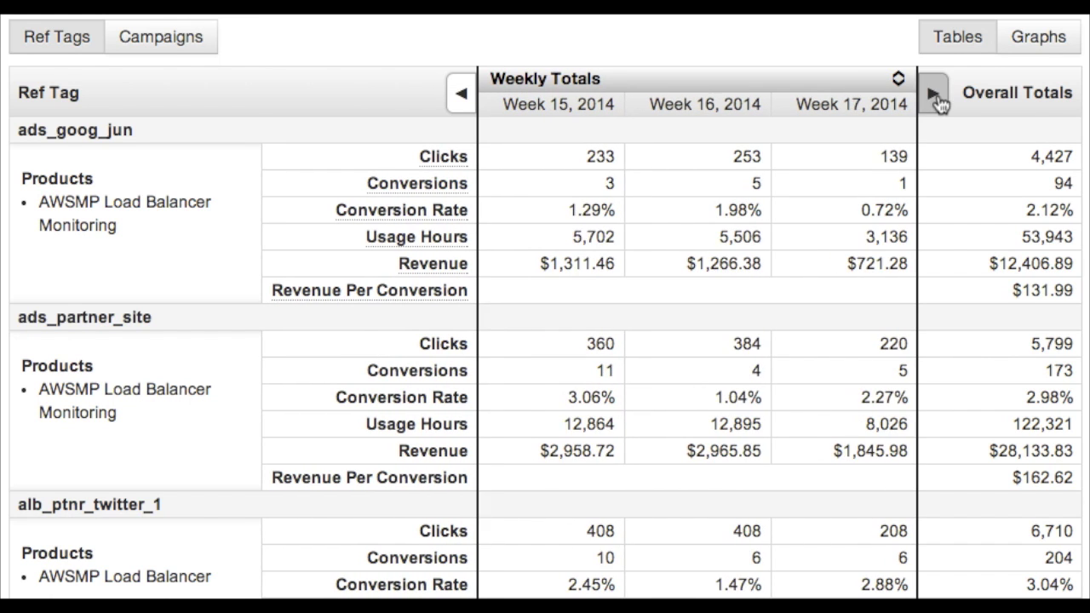
left_click(896, 80)
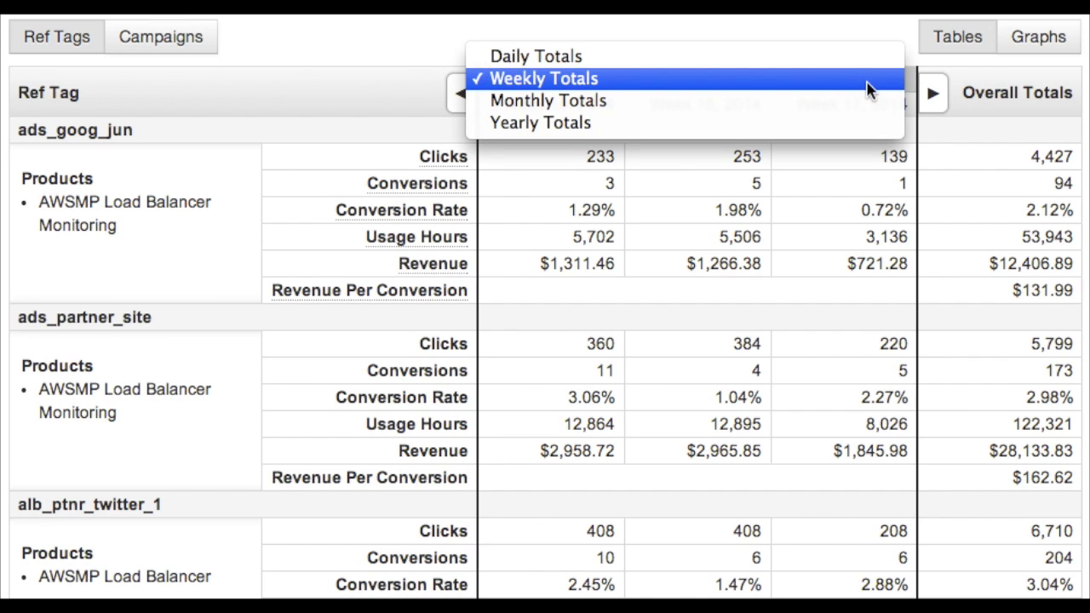
left_click(860, 103)
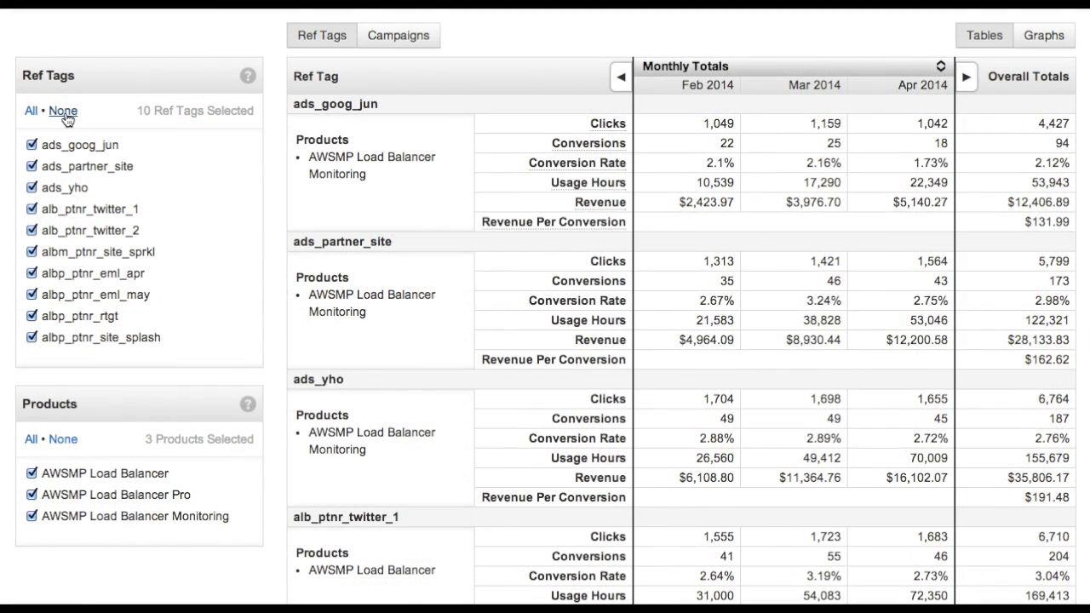
Select only ads_goog_jun, ads_partner_site and ads_yho, toggling AWSMP Load Balancer Monitoring off and on
left_click(65, 114)
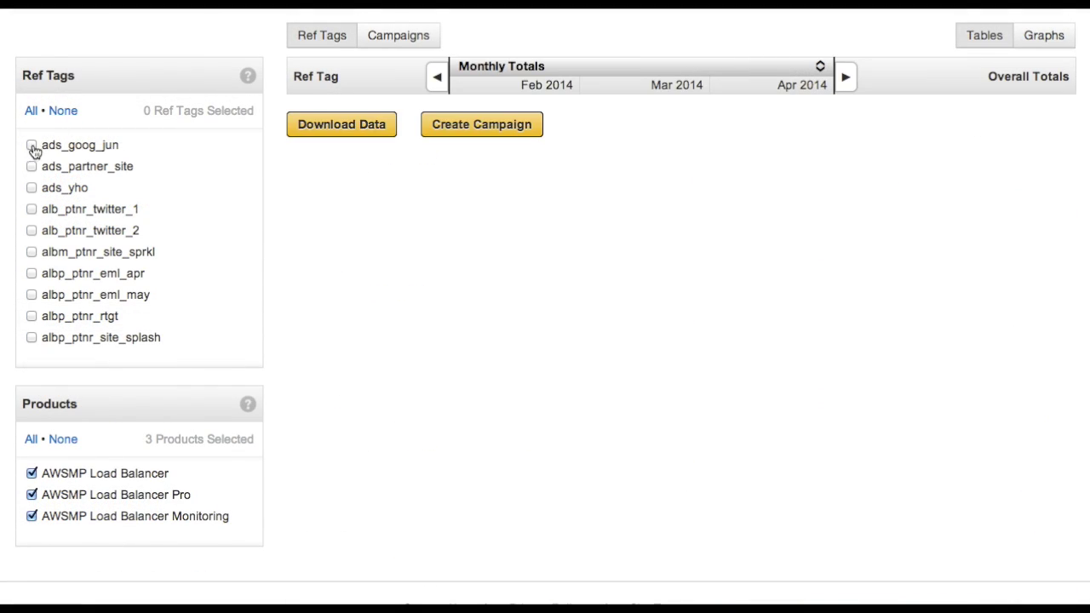
left_click(31, 144)
left_click(32, 166)
left_click(31, 188)
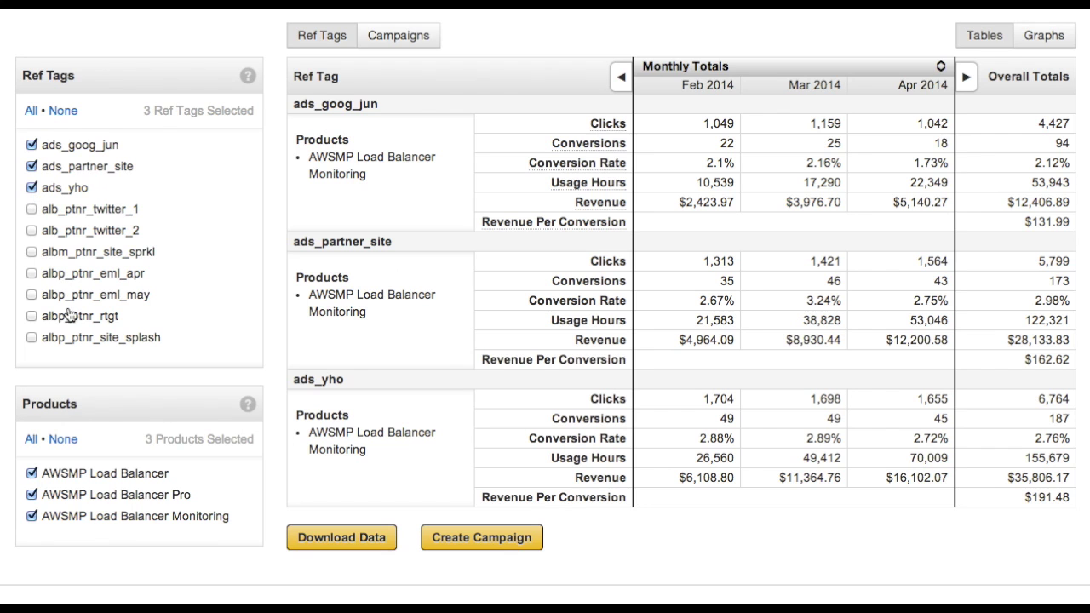
left_click(31, 517)
left_click(32, 518)
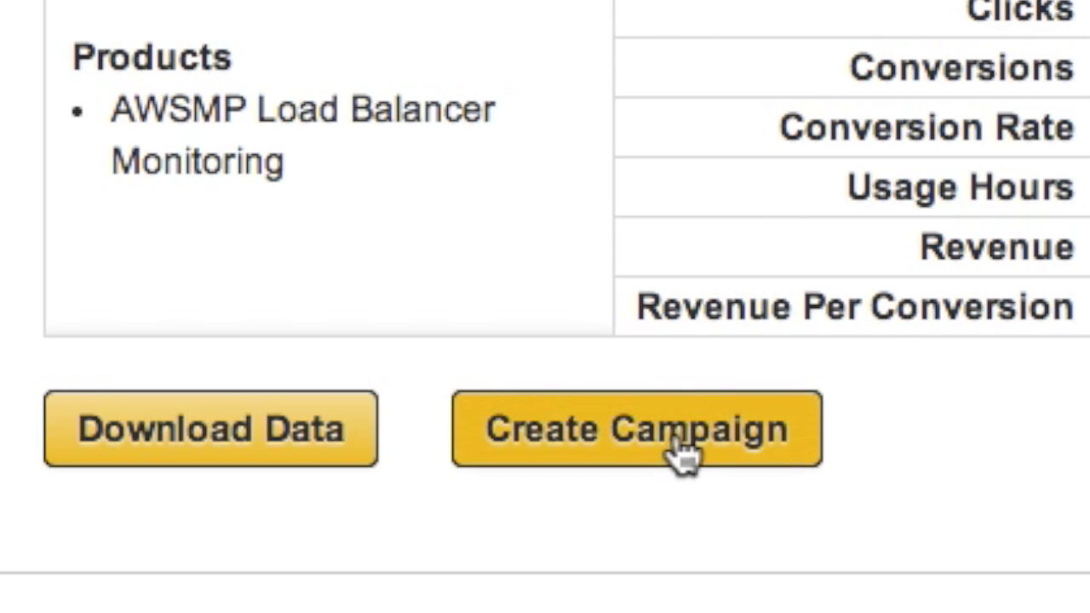
Create and save campaign 'June Online Ads' running Jun 1 to Jun 30, 2014
left_click(681, 456)
left_click(367, 80)
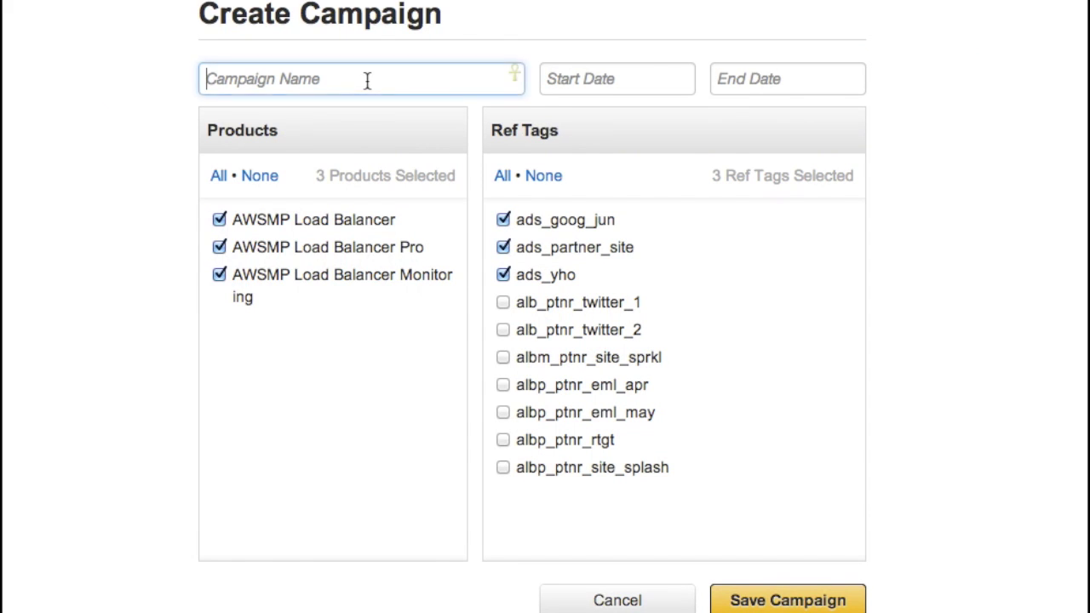
type("June Online Ads")
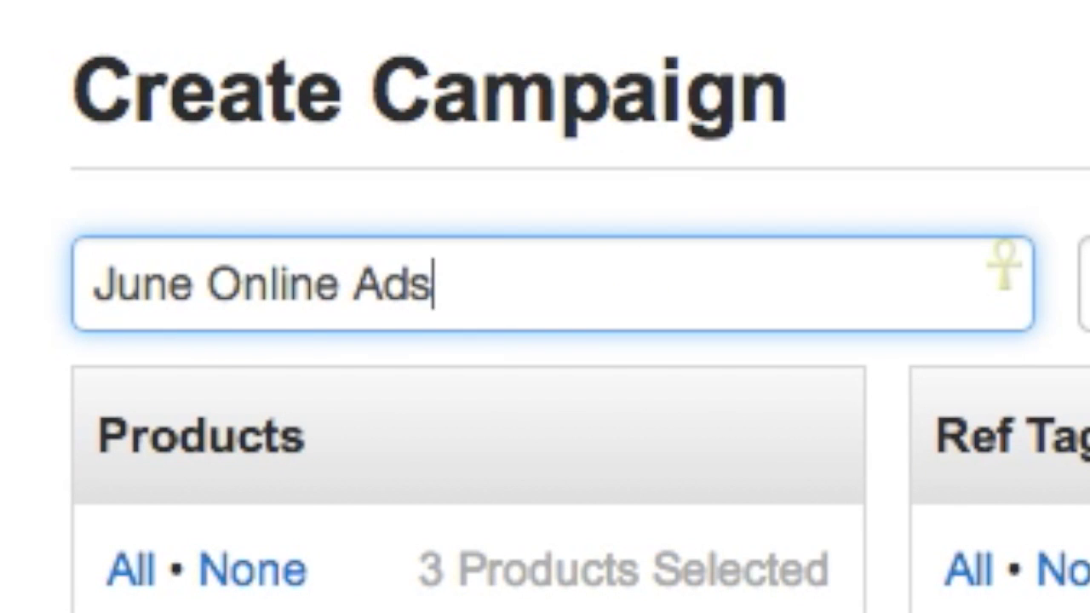
left_click(431, 107)
left_click(352, 297)
left_click(717, 107)
left_click(690, 503)
left_click(718, 511)
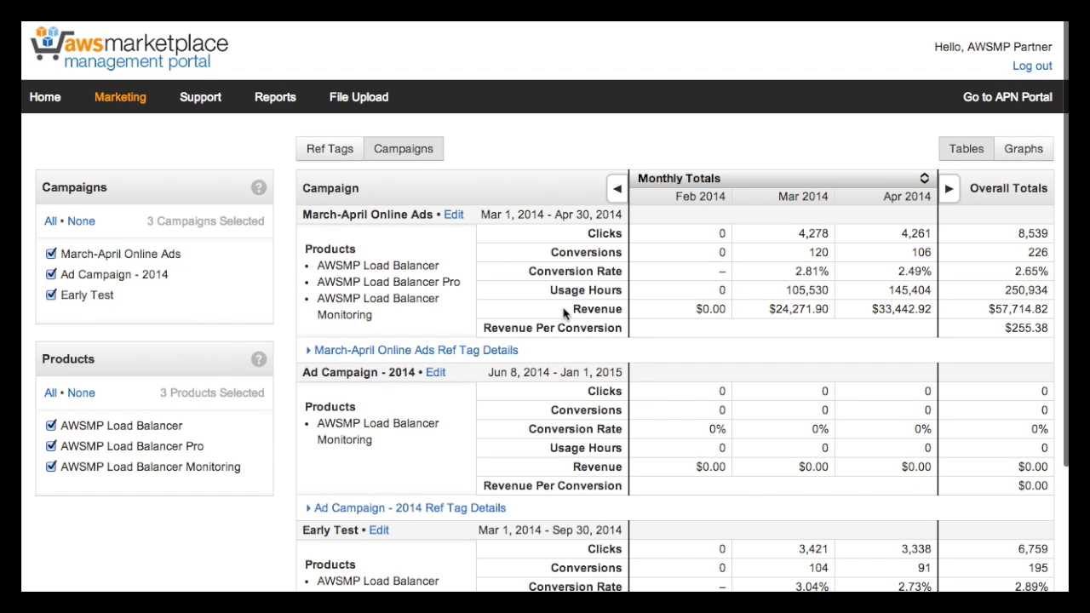
Show only March-April Online Ads and Ad Campaign - 2014, expanding March-April's ref tag details
scroll(562, 311, "down", 2)
scroll(563, 308, "up", 3)
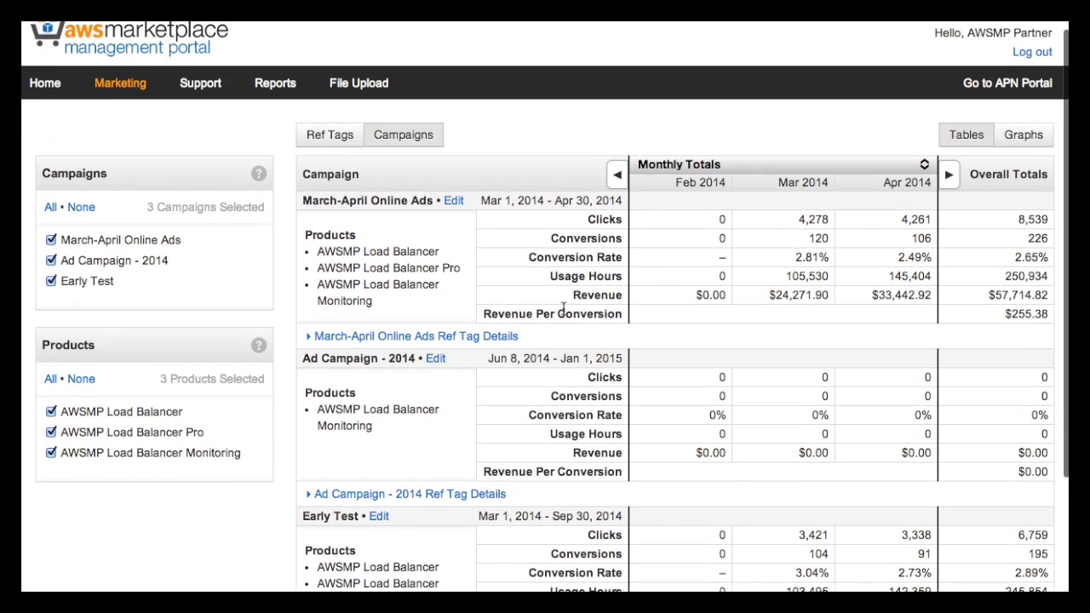
left_click(82, 213)
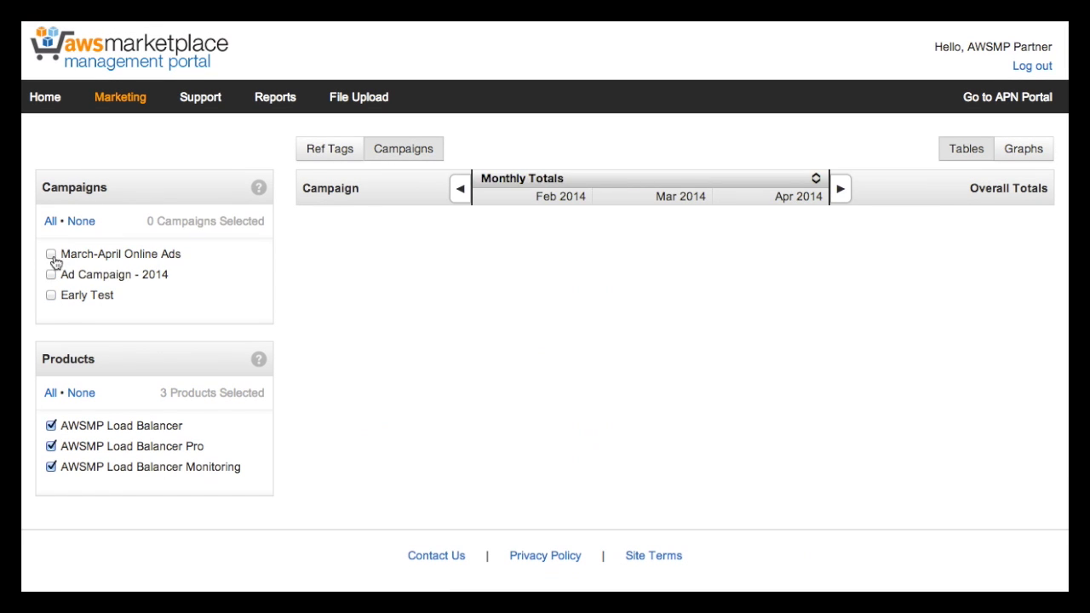
left_click(51, 254)
left_click(51, 275)
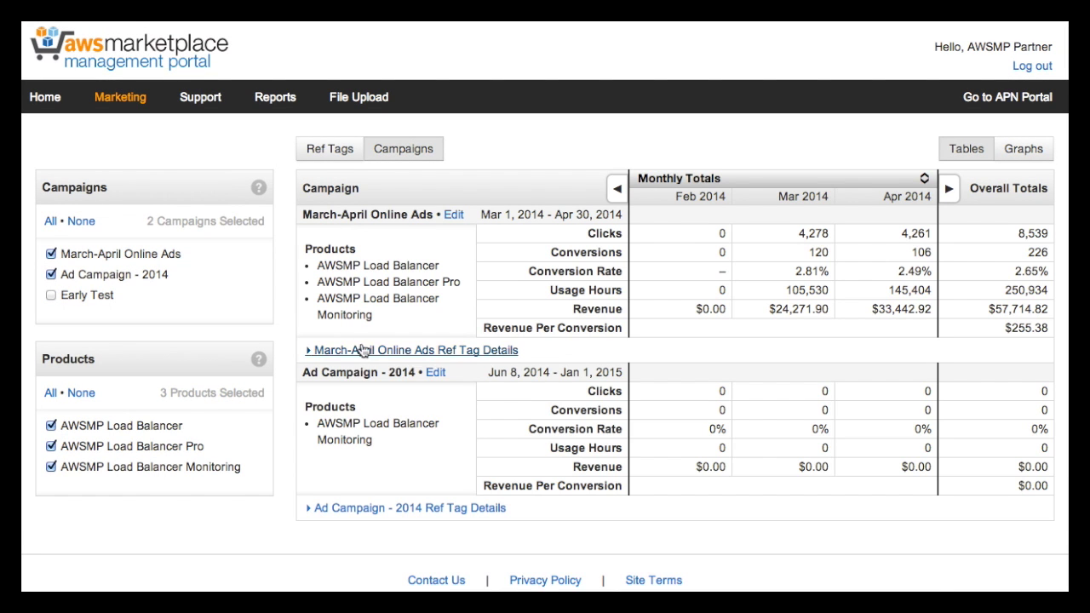
left_click(363, 350)
Switch the marketing report to the Ref Tags view
scroll(549, 308, "down", 5)
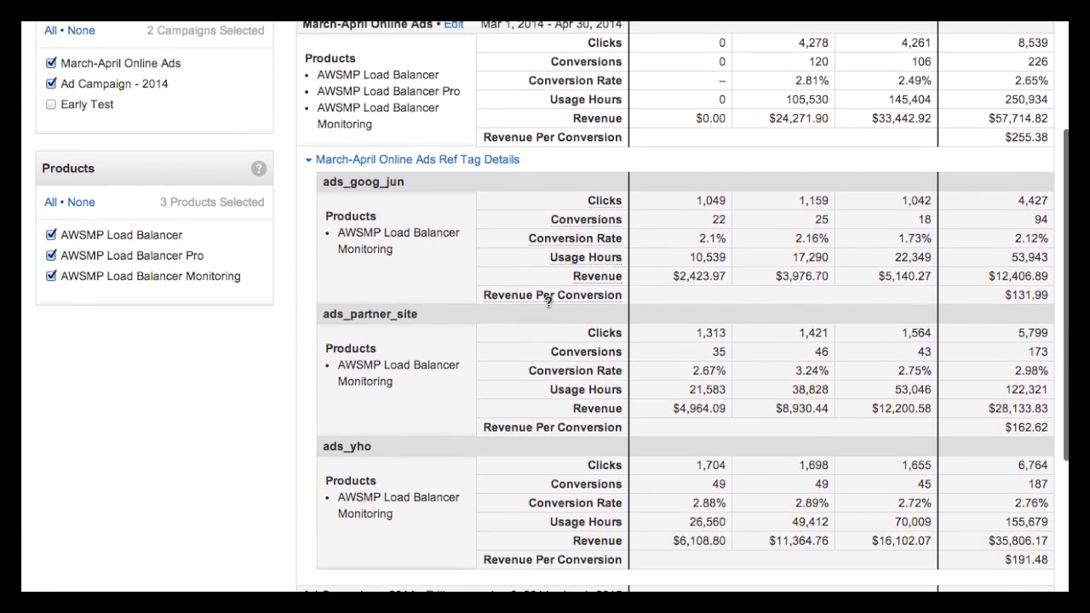
scroll(549, 308, "down", 1)
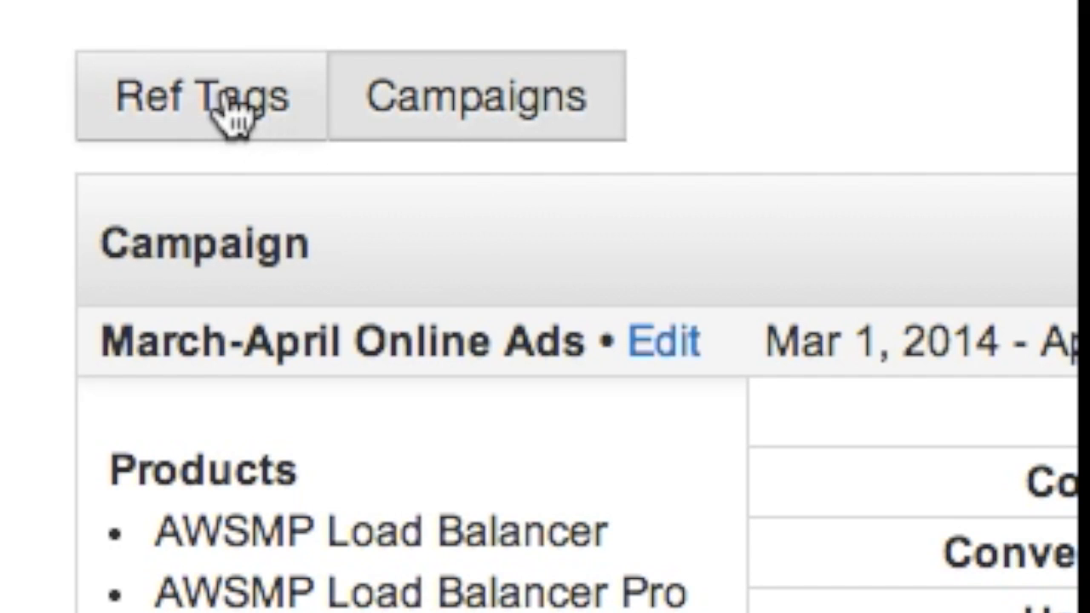
left_click(228, 101)
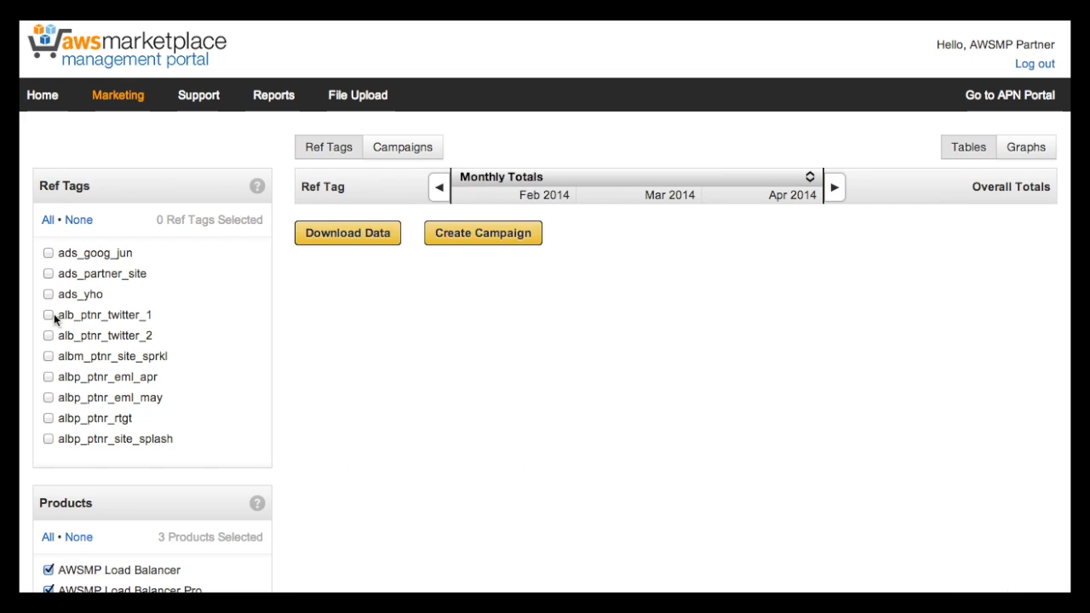
Select alb_ptnr_twitter_1 and alb_ptnr_twitter_2 and create a campaign from them
left_click(48, 314)
left_click(49, 336)
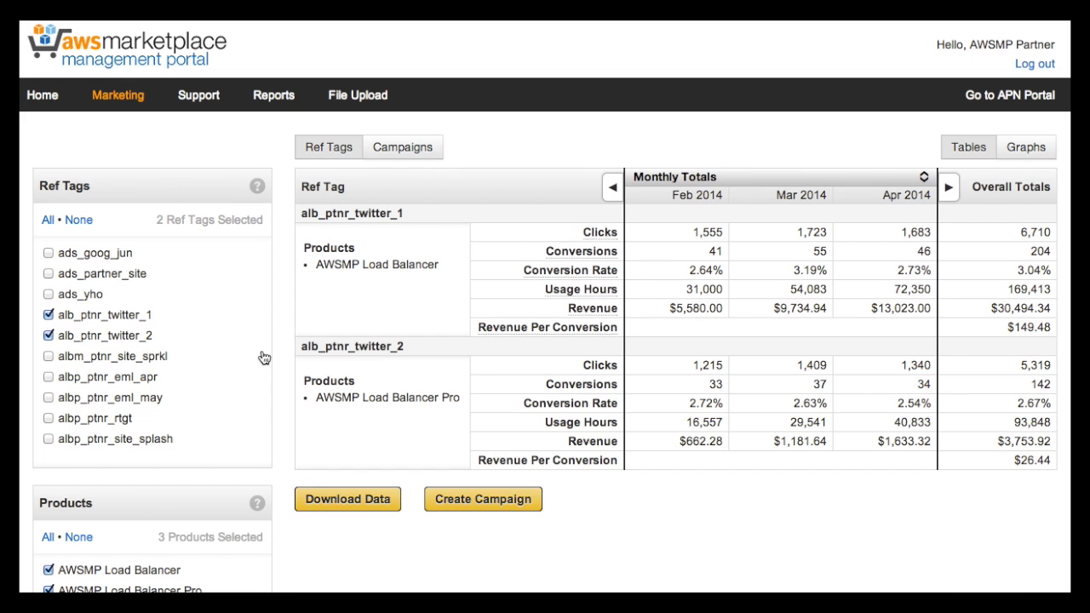
left_click(457, 500)
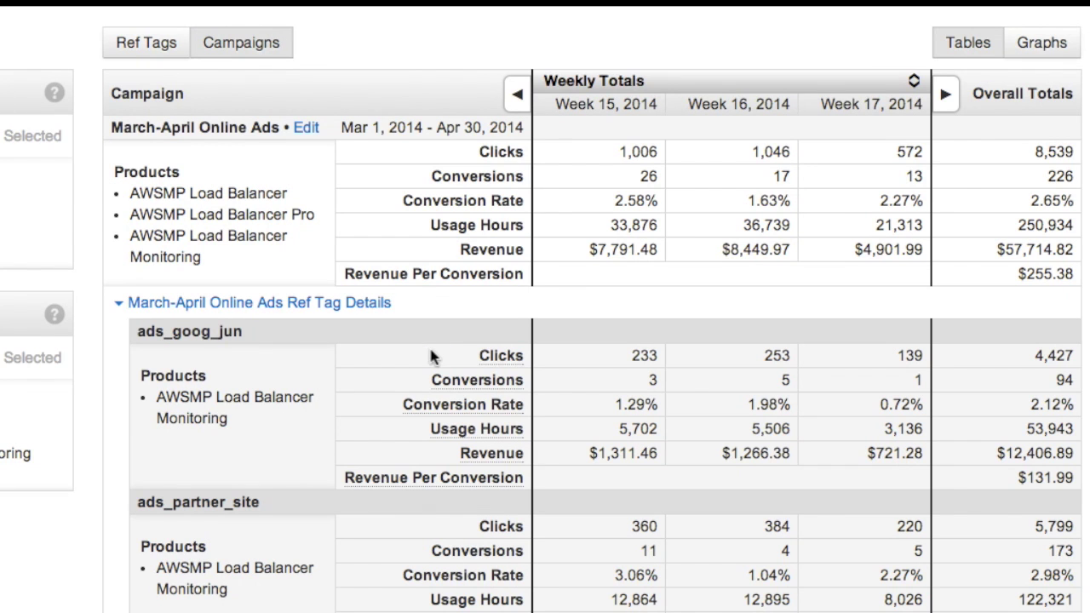
Display the campaign performance as line graphs
scroll(430, 344, "down", 4)
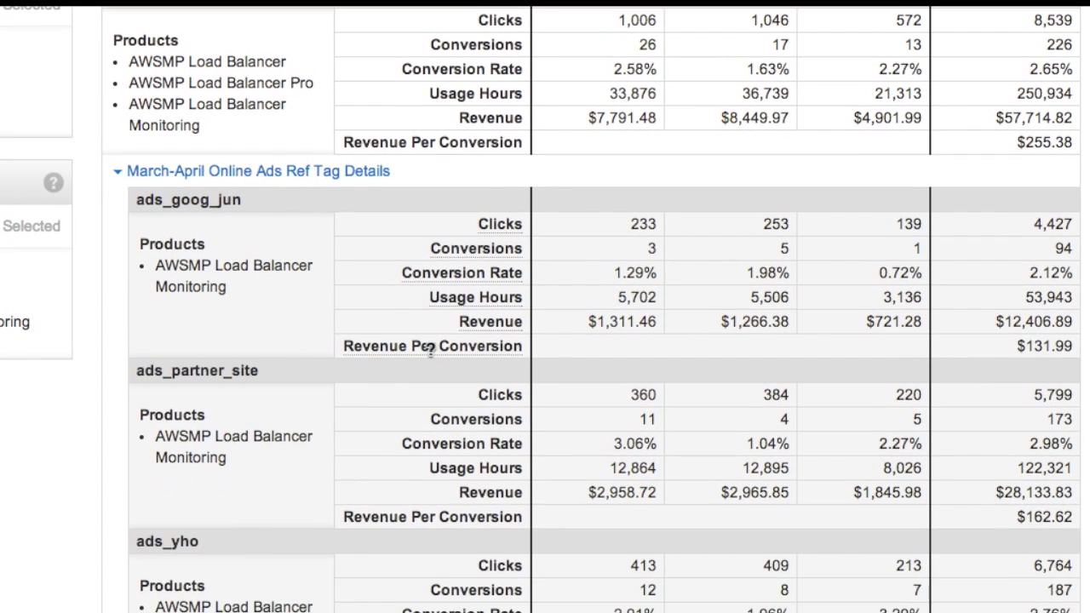
scroll(430, 349, "up", 2)
scroll(430, 349, "up", 2)
left_click(1028, 77)
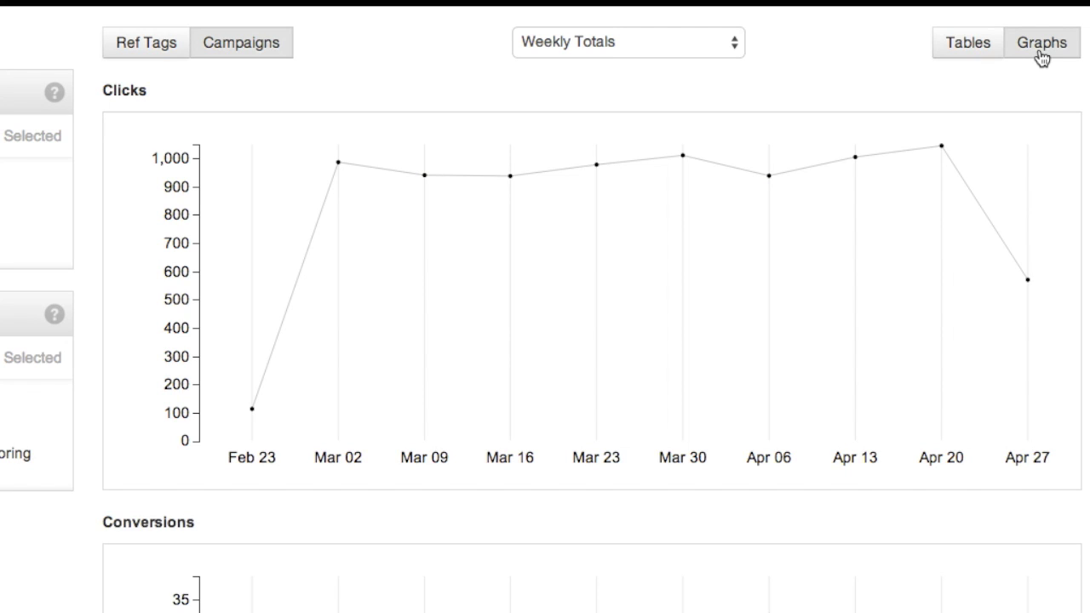
Switch the report to Tables and back to Graphs
left_click(985, 51)
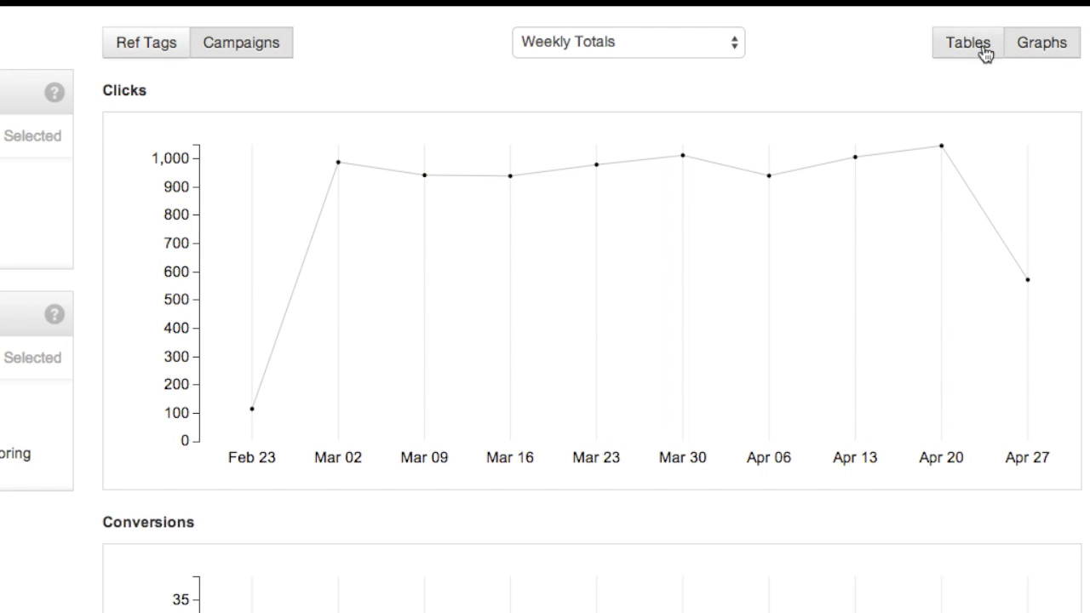
left_click(1043, 45)
scroll(963, 109, "down", 6)
scroll(963, 109, "down", 2)
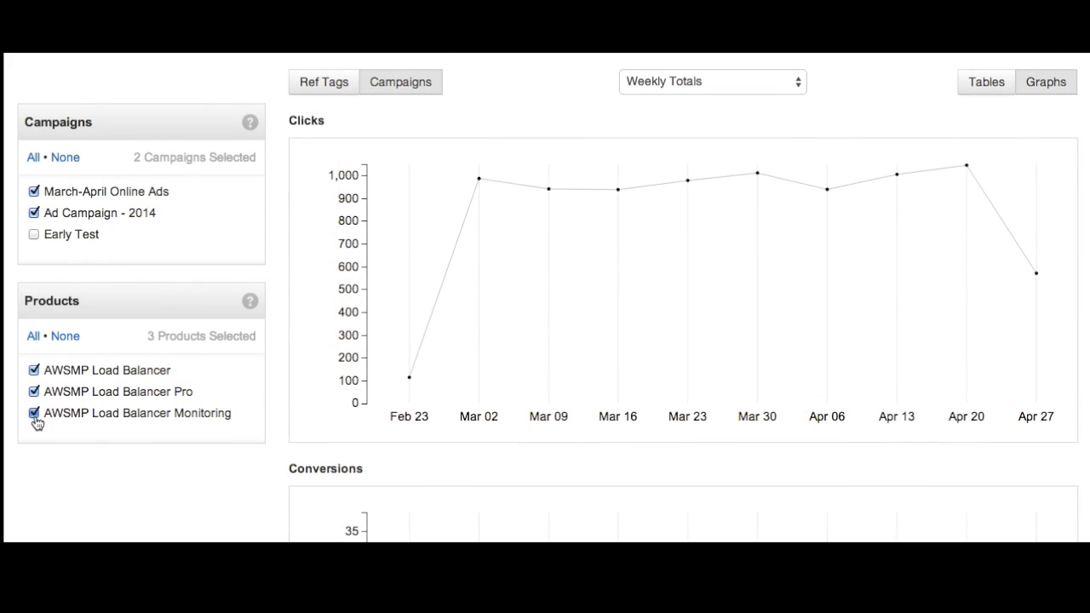
Toggle AWSMP Load Balancer Monitoring off and on, then plot the graphs by Daily Totals
left_click(35, 414)
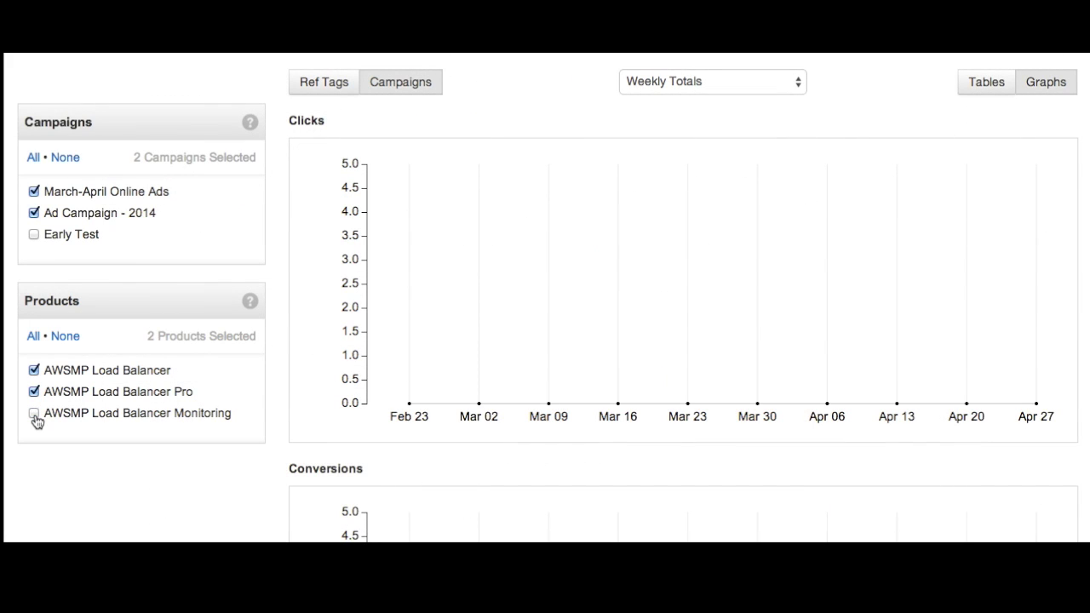
left_click(34, 414)
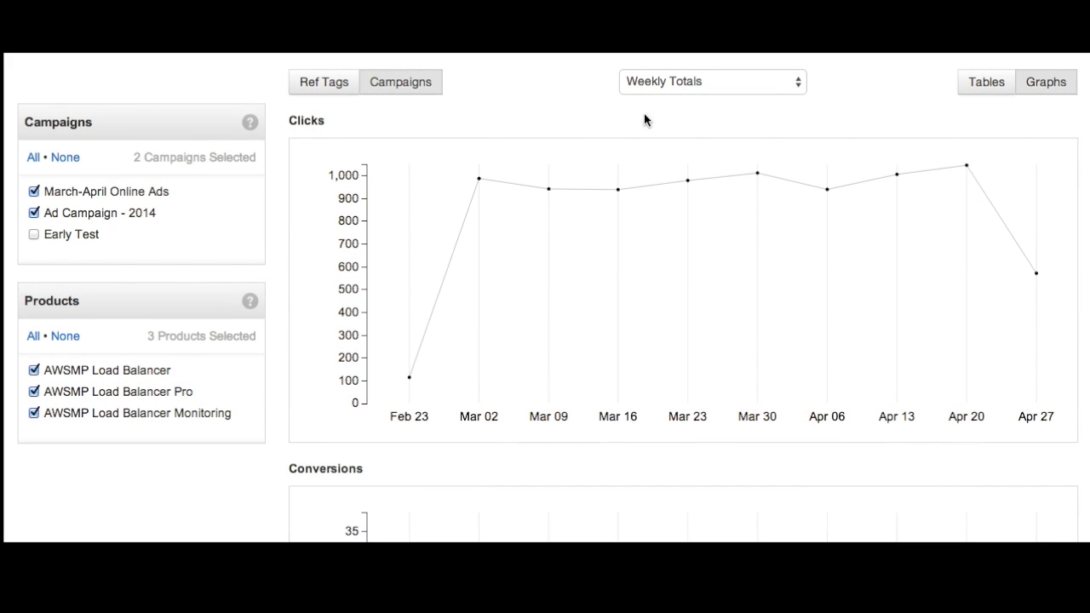
left_click(678, 99)
left_click(673, 65)
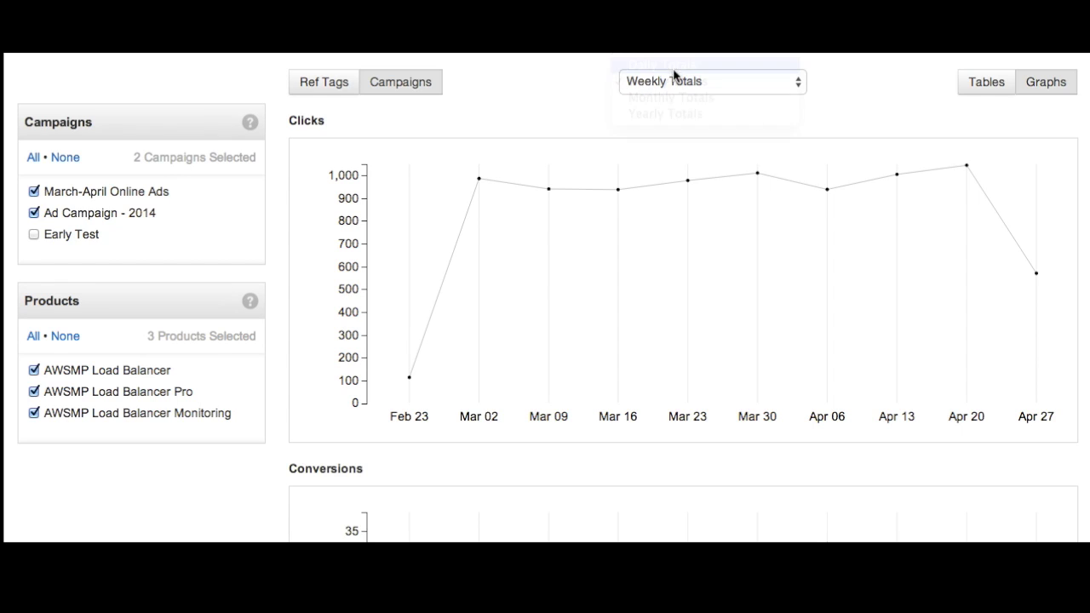
scroll(667, 169, "down", 5)
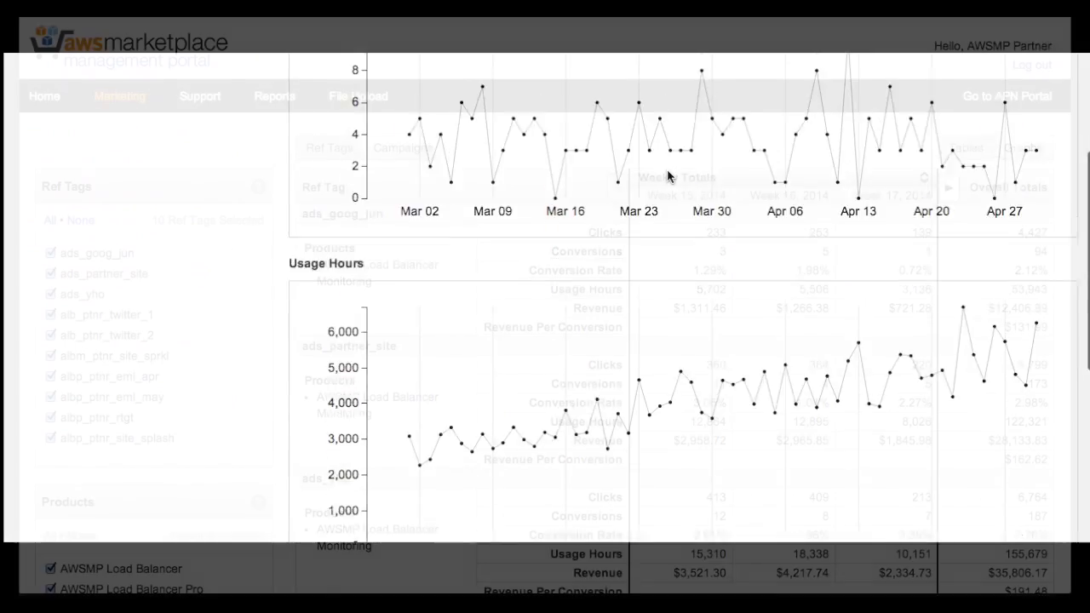